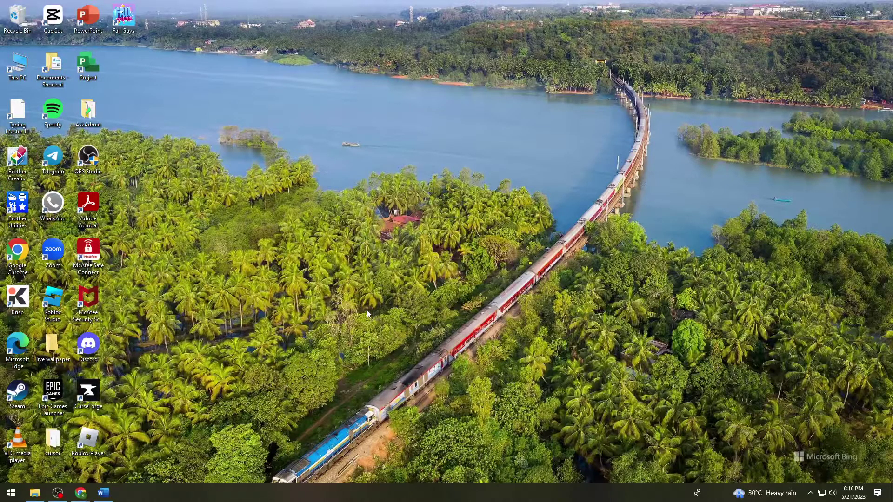
- Go to the installed apps list in Windows Settings via the Start menu
right_click(63, 301)
left_click(344, 291)
left_click(10, 493)
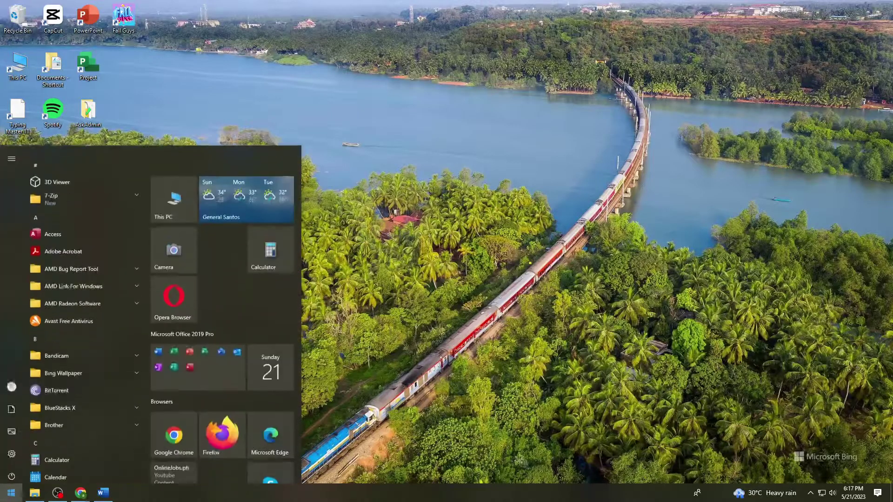
left_click(12, 451)
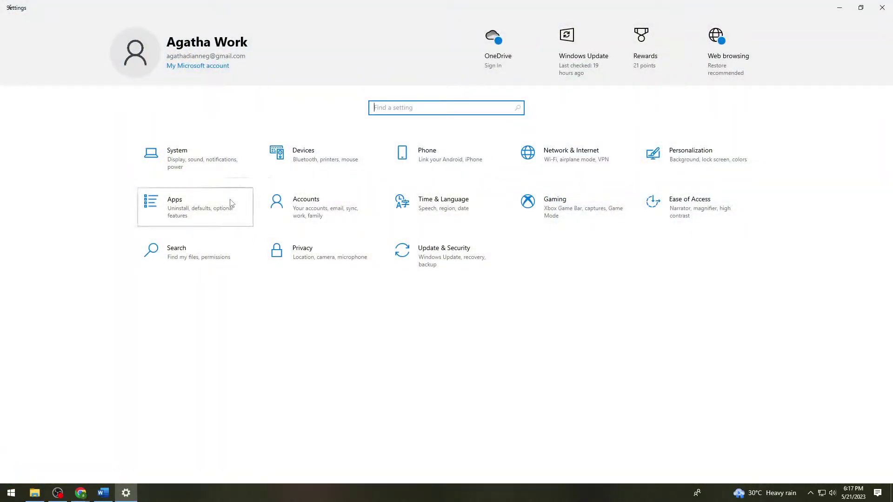
left_click(231, 203)
scroll(555, 315, "down", 3)
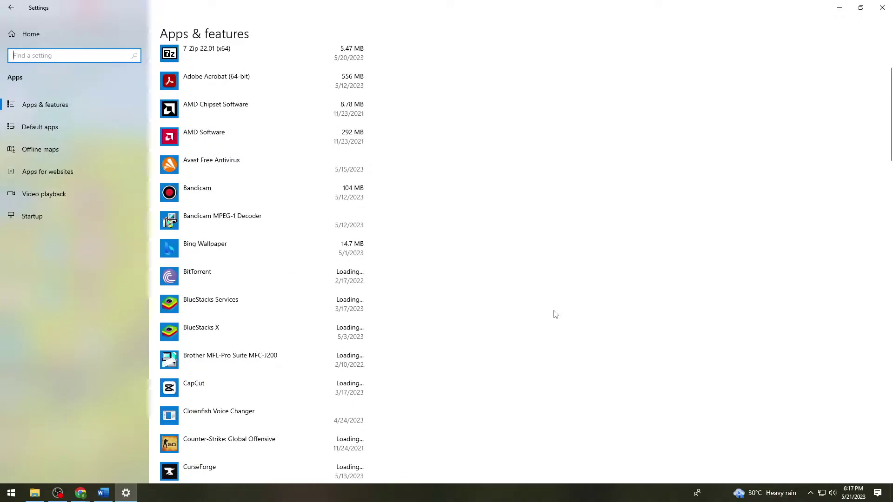
scroll(555, 315, "down", 5)
scroll(555, 316, "down", 3)
scroll(554, 314, "down", 5)
scroll(555, 314, "down", 4)
scroll(555, 314, "down", 2)
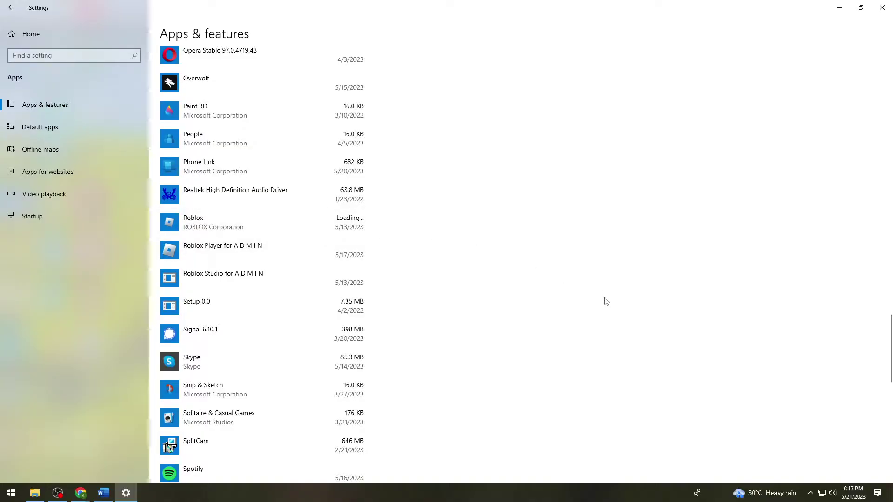
scroll(606, 309, "down", 1)
scroll(606, 309, "down", 1)
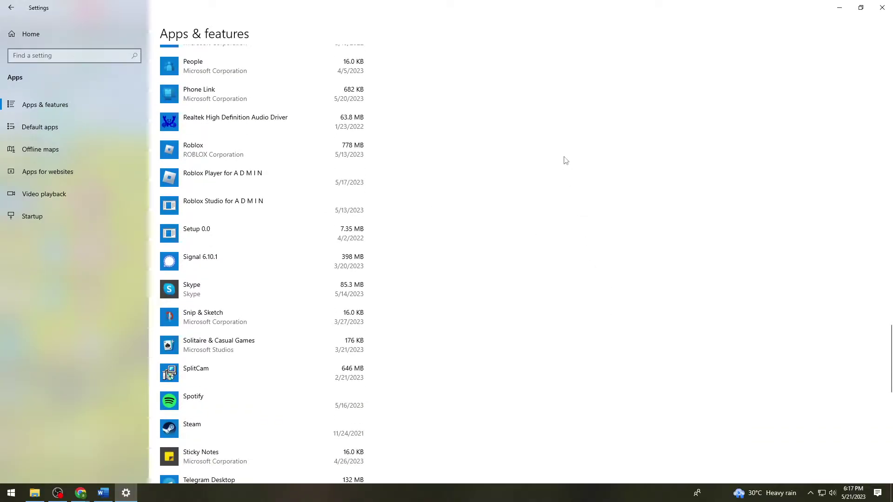
scroll(536, 380, "down", 1)
scroll(536, 381, "down", 3)
scroll(537, 380, "down", 3)
scroll(558, 380, "down", 4)
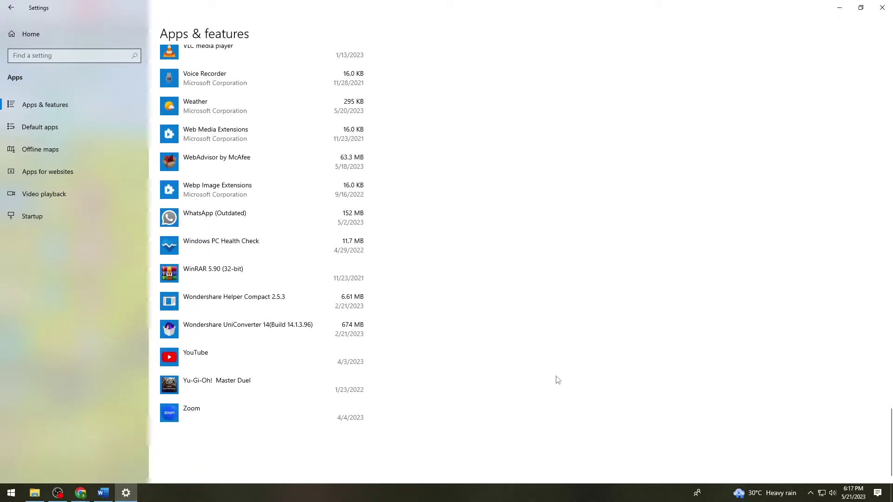
scroll(557, 381, "up", 4)
scroll(570, 353, "up", 3)
- Close Settings, delete the Roblox Studio desktop icon, and refresh the desktop
key("alt+F4")
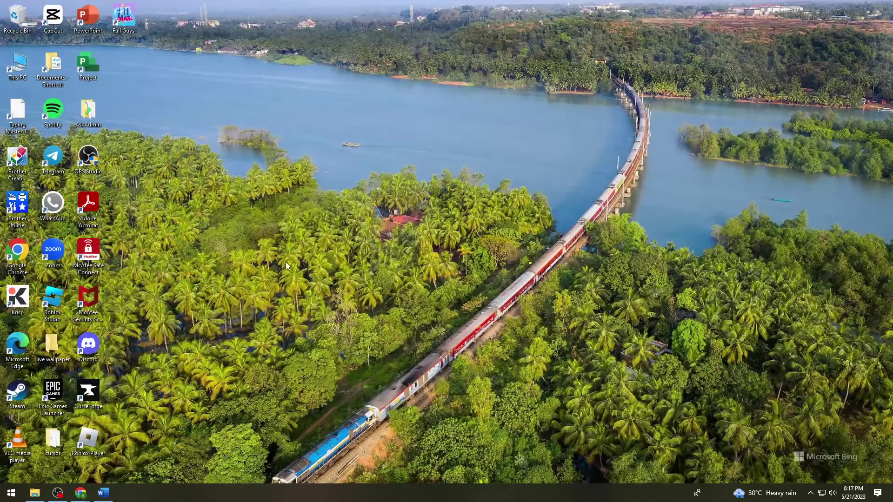
right_click(52, 303)
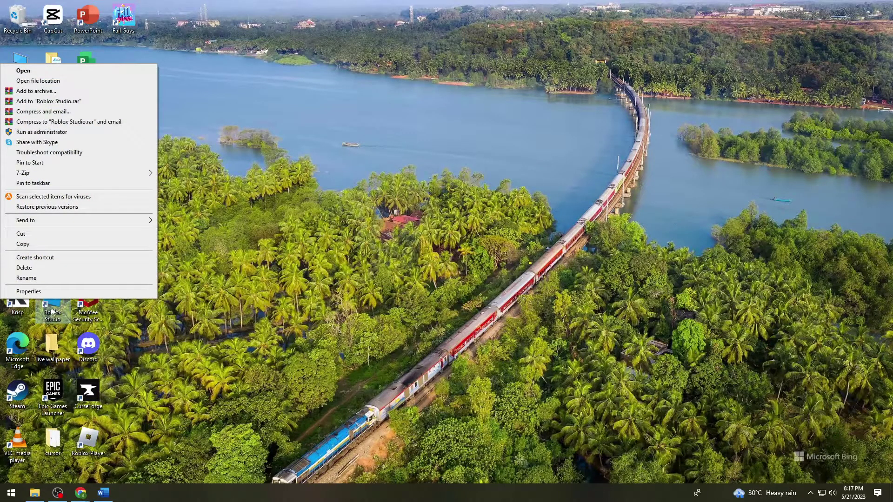
left_click(40, 271)
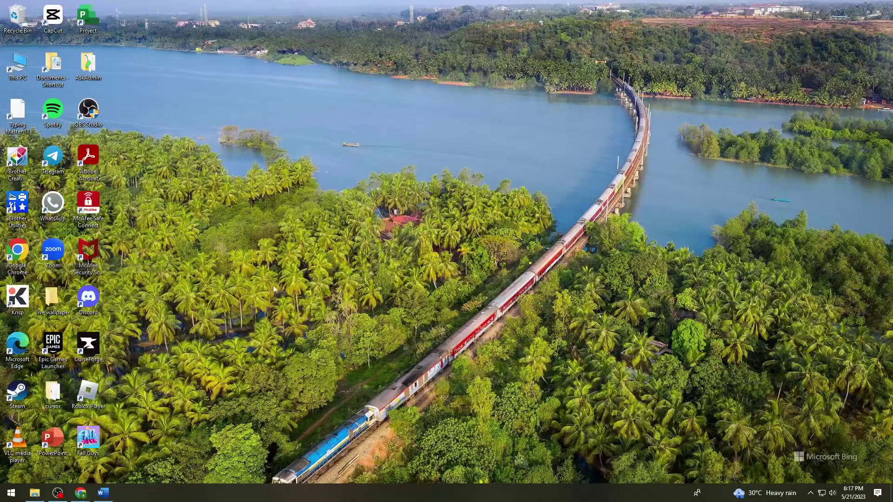
right_click(204, 267)
left_click(231, 306)
- Search Google for 'roblox studio' in Chrome, correcting a typo first
left_click(81, 494)
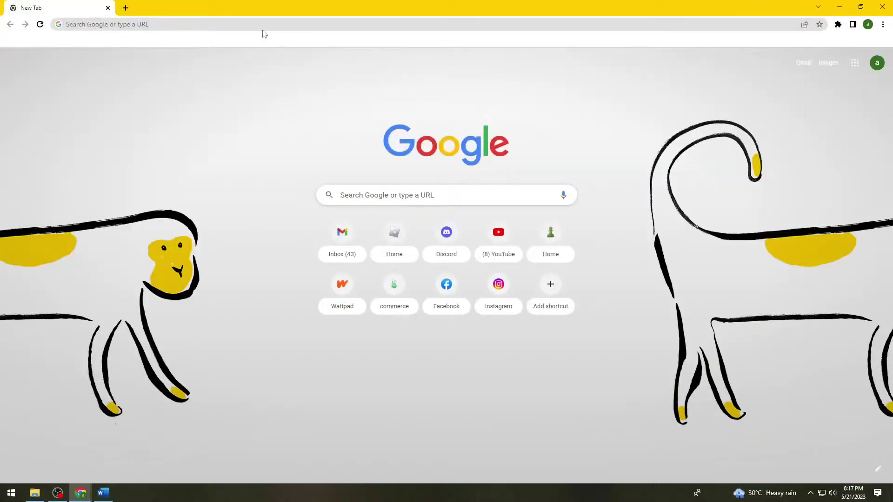
left_click(263, 25)
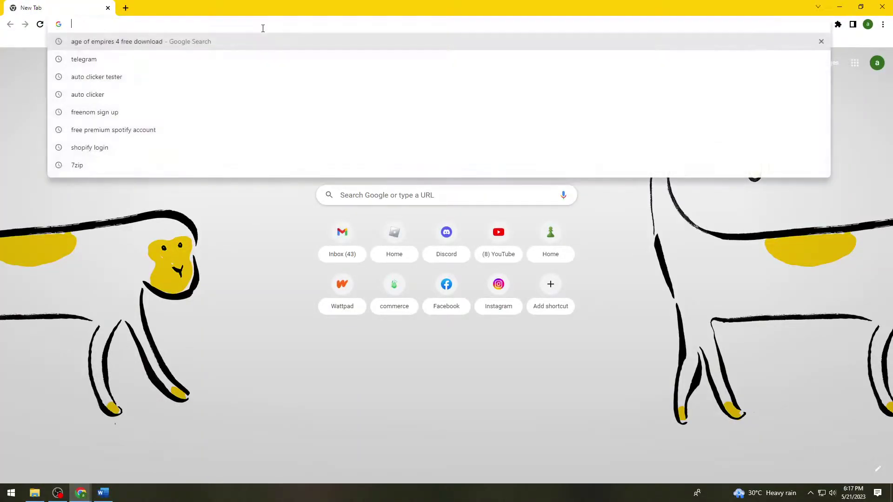
type("roblox")
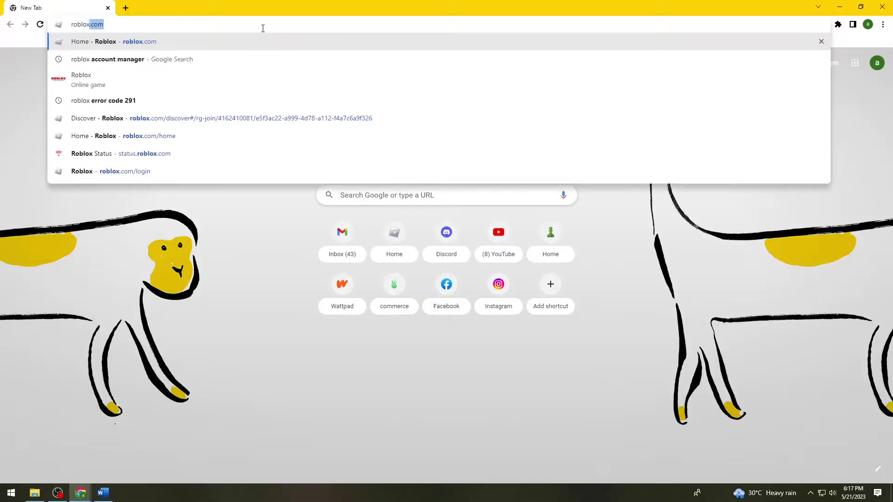
type(" stuido")
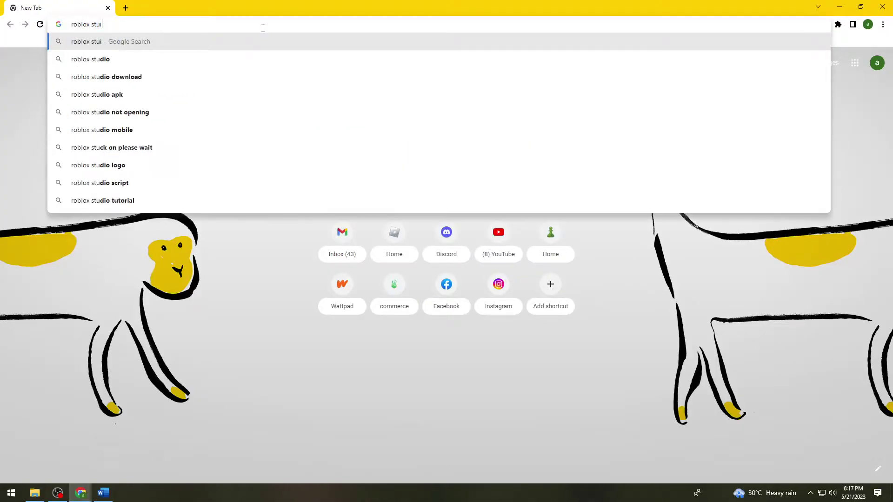
key("BackSpace")
key("BackSpace")
key("BackSpace")
type("d")
key("Return")
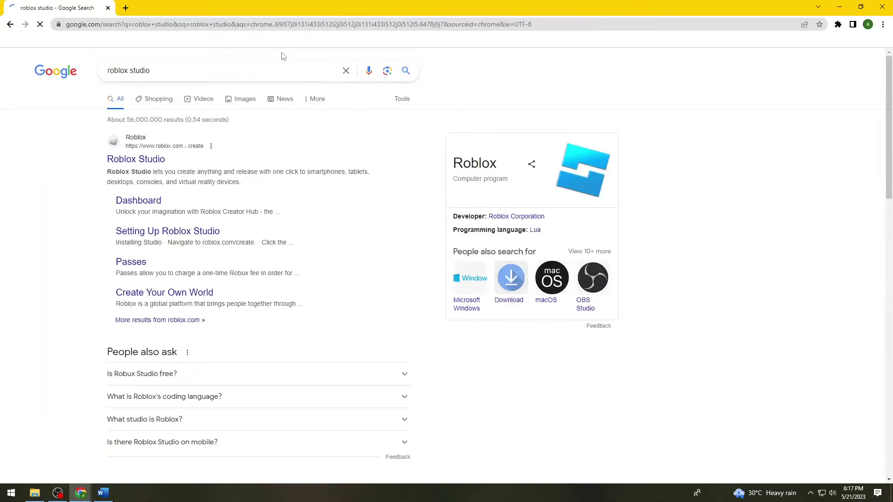
- Launch Roblox Studio from roblox.com/create, always allowing the site to open the launcher
left_click(149, 162)
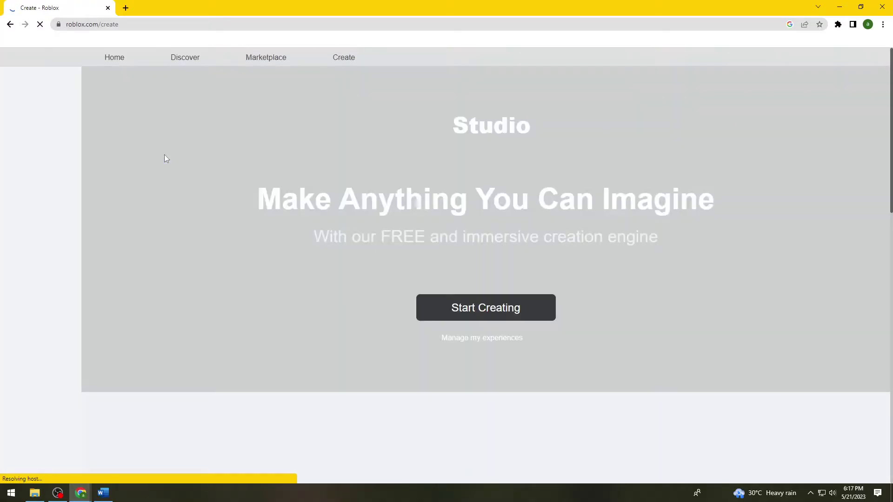
scroll(457, 306, "down", 3)
scroll(457, 306, "down", 4)
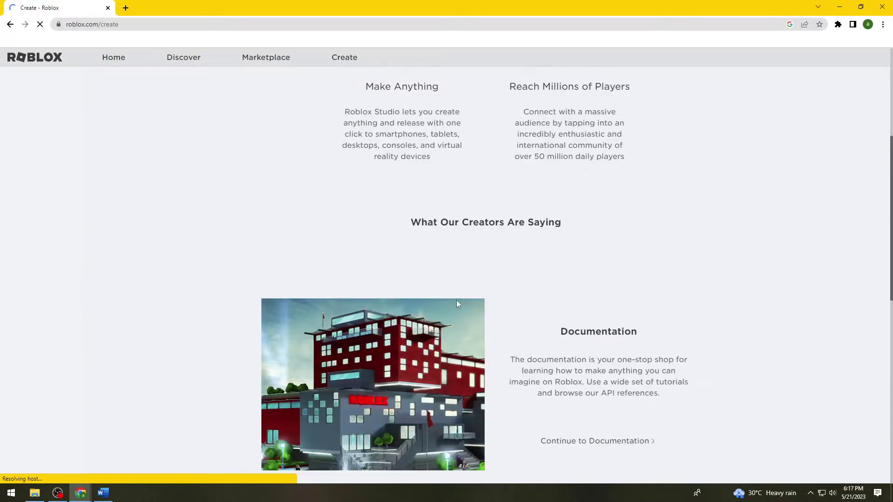
scroll(457, 306, "down", 4)
scroll(458, 299, "down", 2)
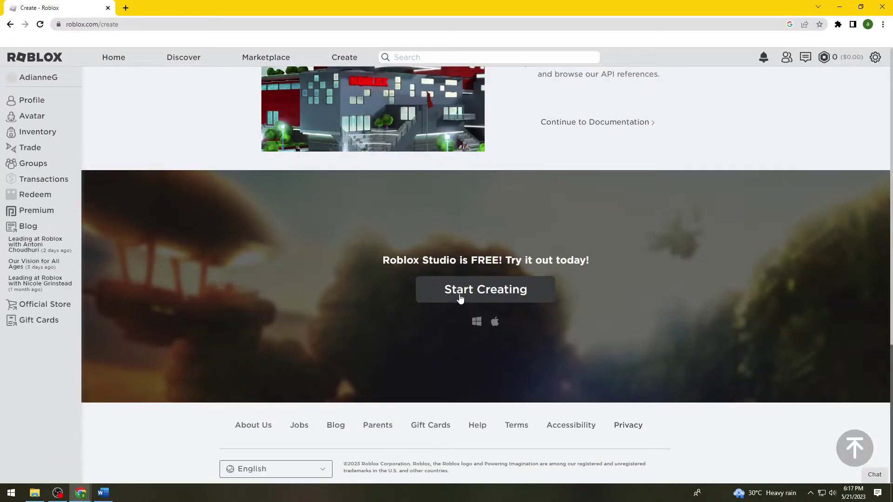
left_click(460, 298)
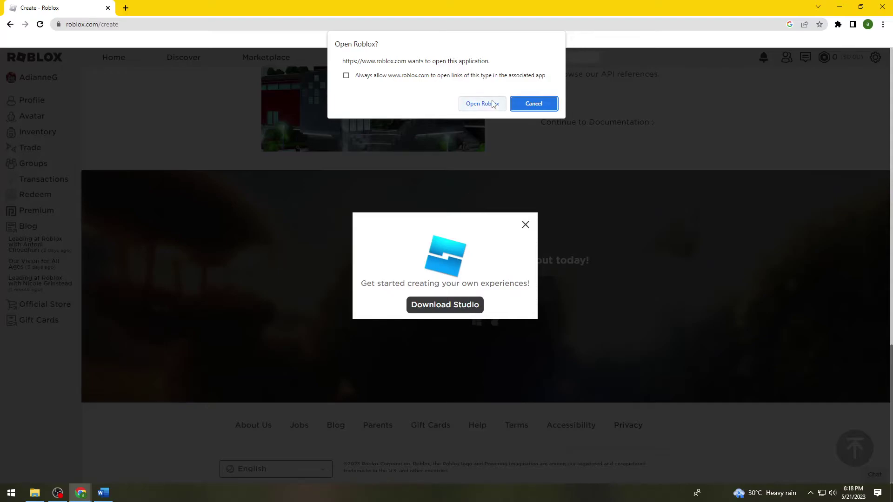
left_click(347, 75)
left_click(482, 103)
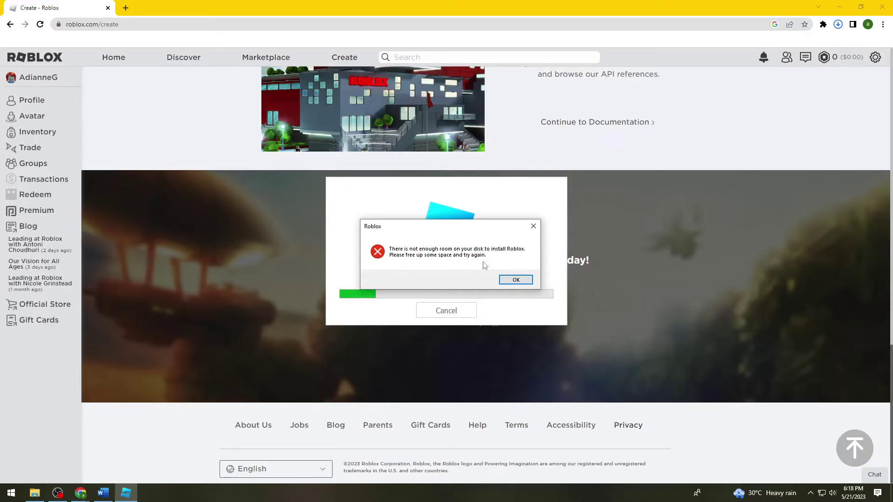
- Dismiss the not-enough-disk-space error and check the recent downloads list
left_click(516, 280)
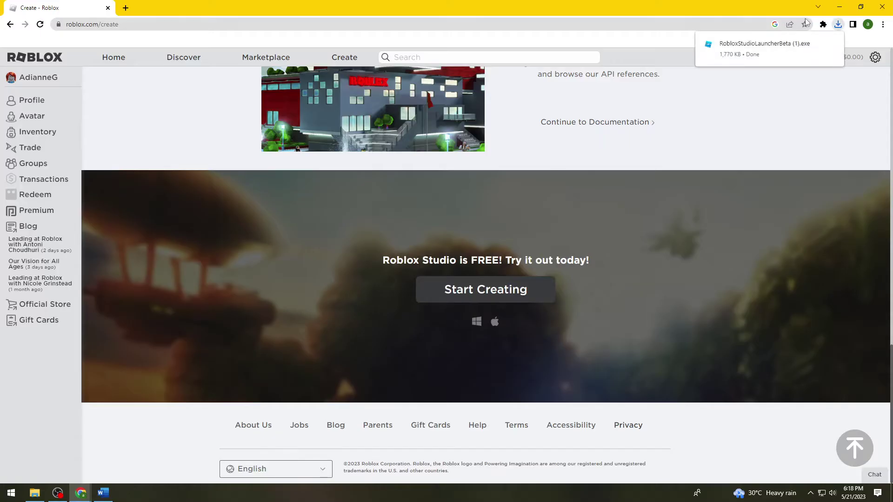
left_click(838, 24)
left_click(760, 66)
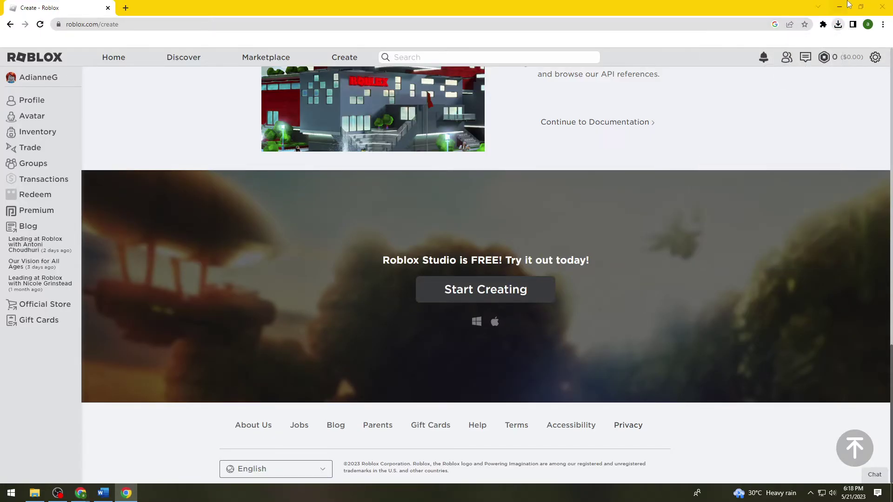
- Minimize Chrome and close the Microsoft Store splash window
left_click(840, 8)
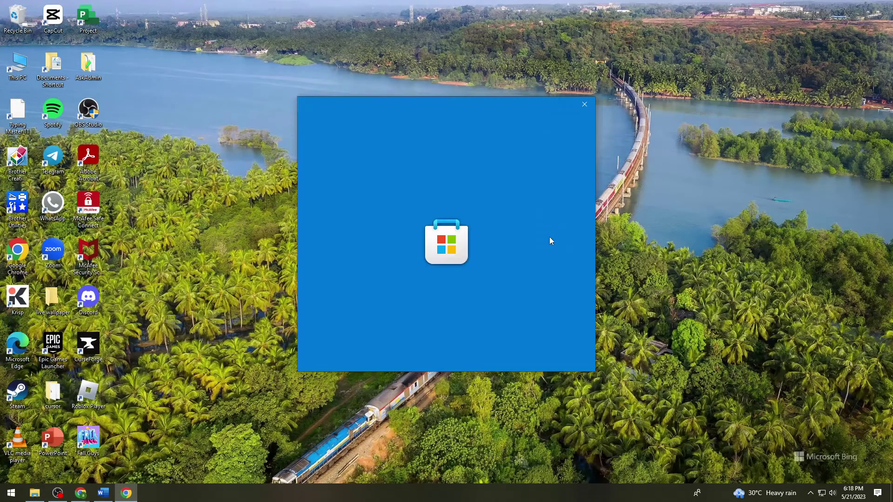
left_click(584, 104)
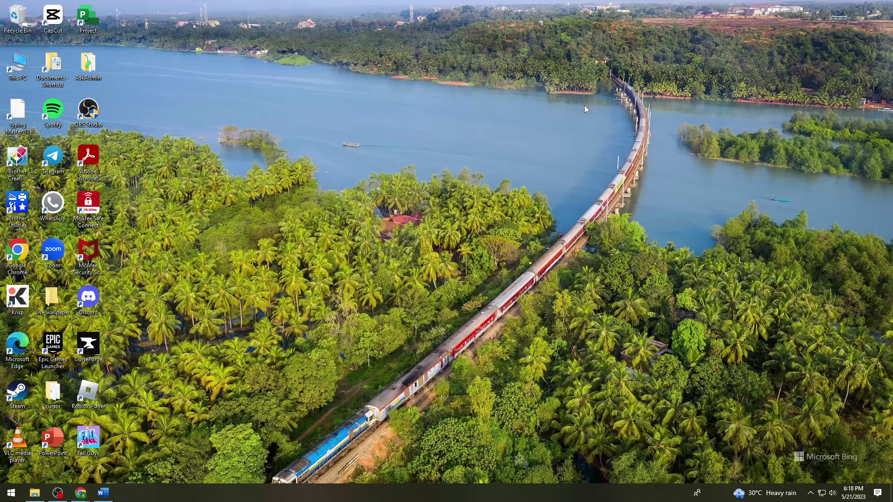